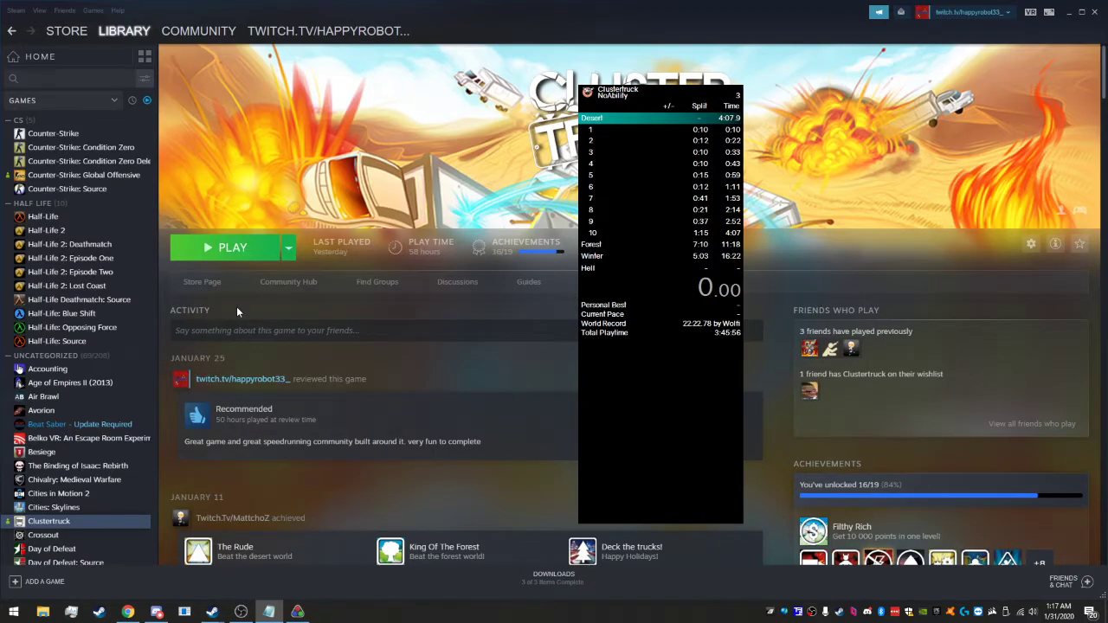
Look at the local files options in Clustertruck's Steam properties, including the file integrity check, and close the properties
{"action": "left_click", "coordinate": [236, 306]}
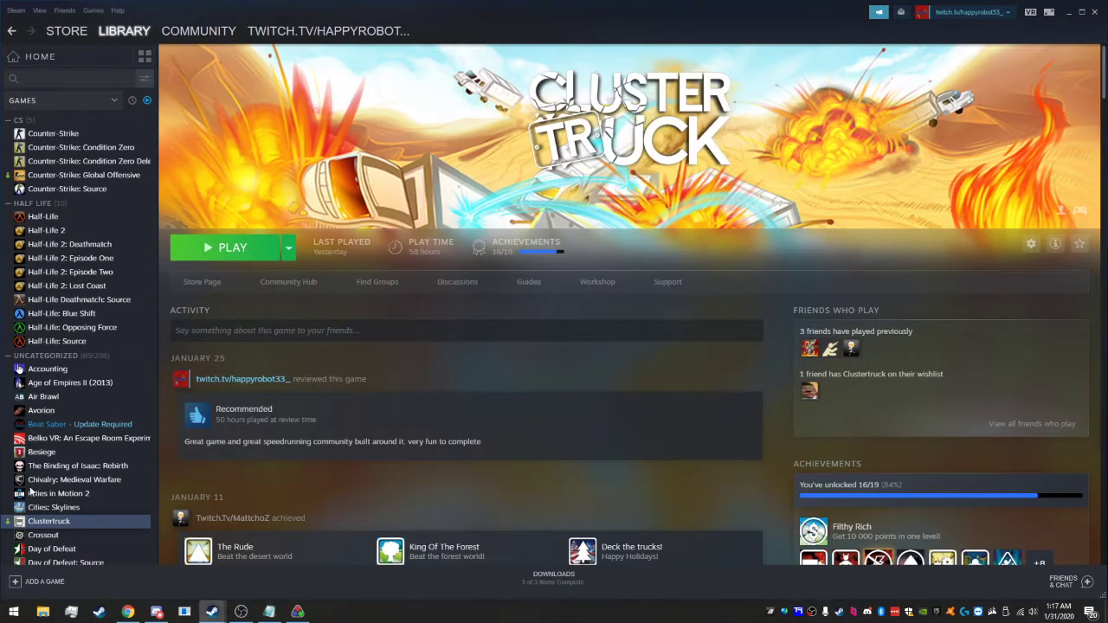
{"action": "right_click", "coordinate": [82, 523]}
{"action": "left_click", "coordinate": [108, 515]}
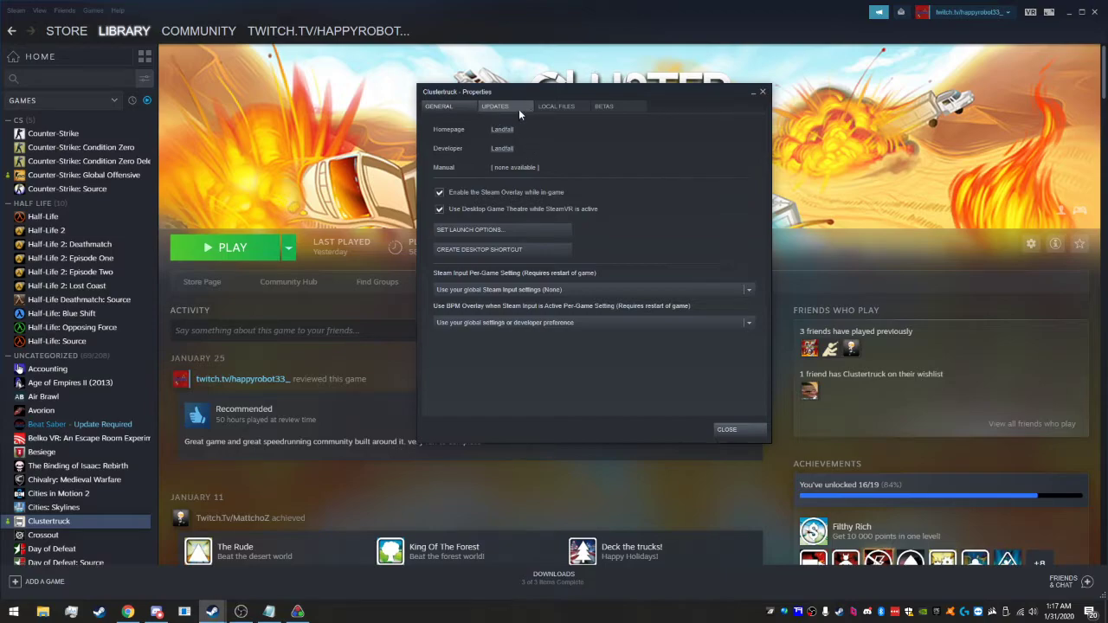
{"action": "left_click", "coordinate": [547, 104]}
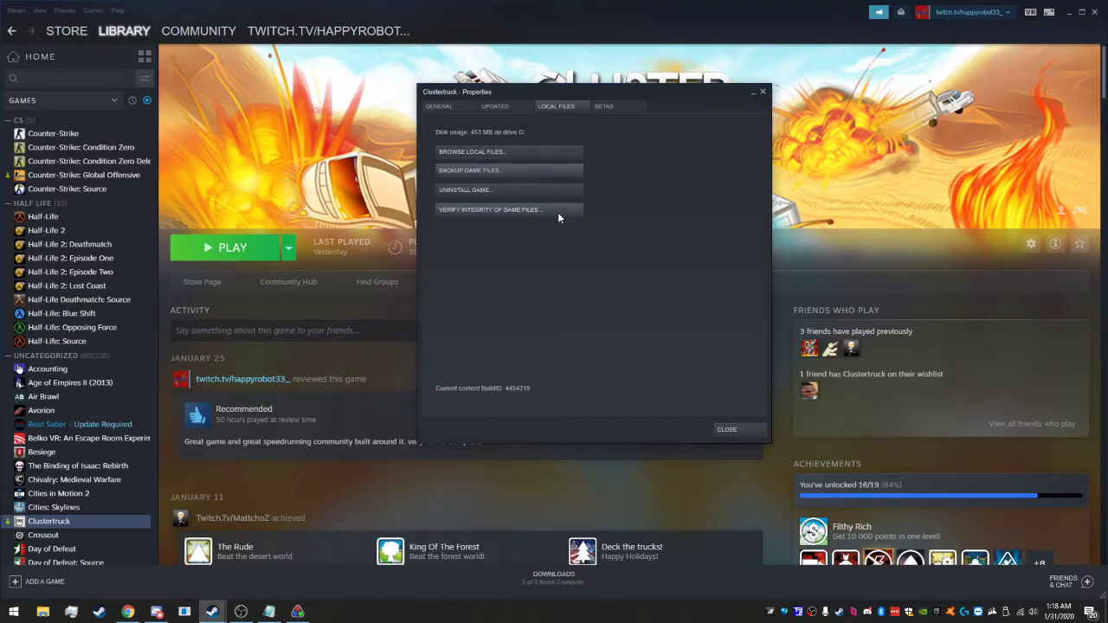
{"action": "left_click", "coordinate": [750, 433]}
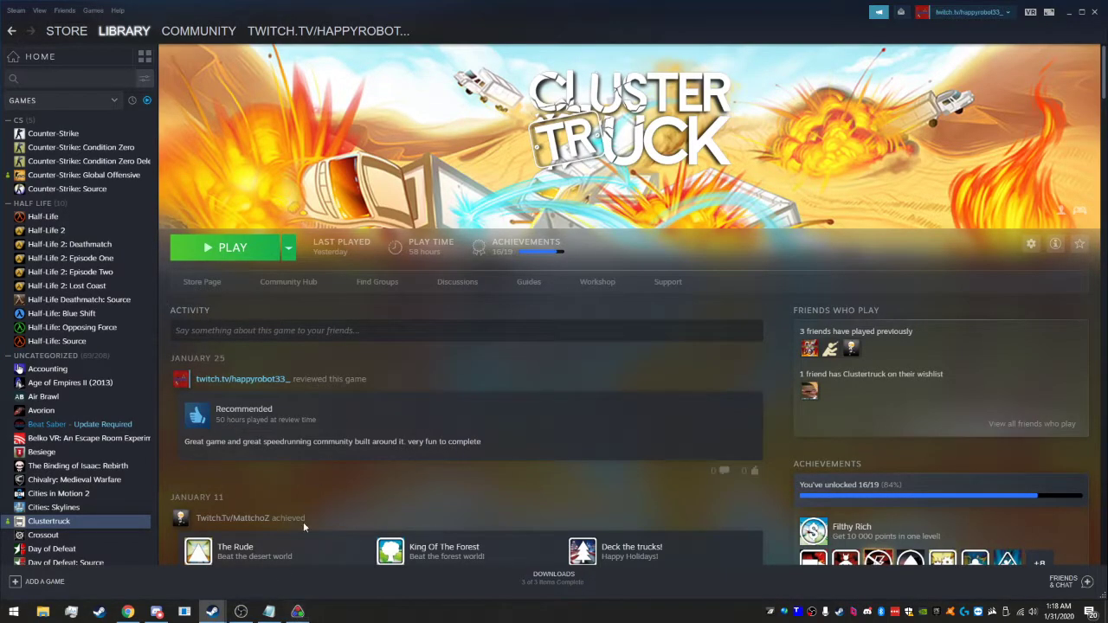
Switch to LiveSplit, open the splits editor for the Clustertruck run and deactivate its autosplitter
{"action": "left_click", "coordinate": [297, 611]}
{"action": "left_click_drag", "start_coordinate": [668, 353], "coordinate": [584, 349]}
{"action": "right_click", "coordinate": [520, 321]}
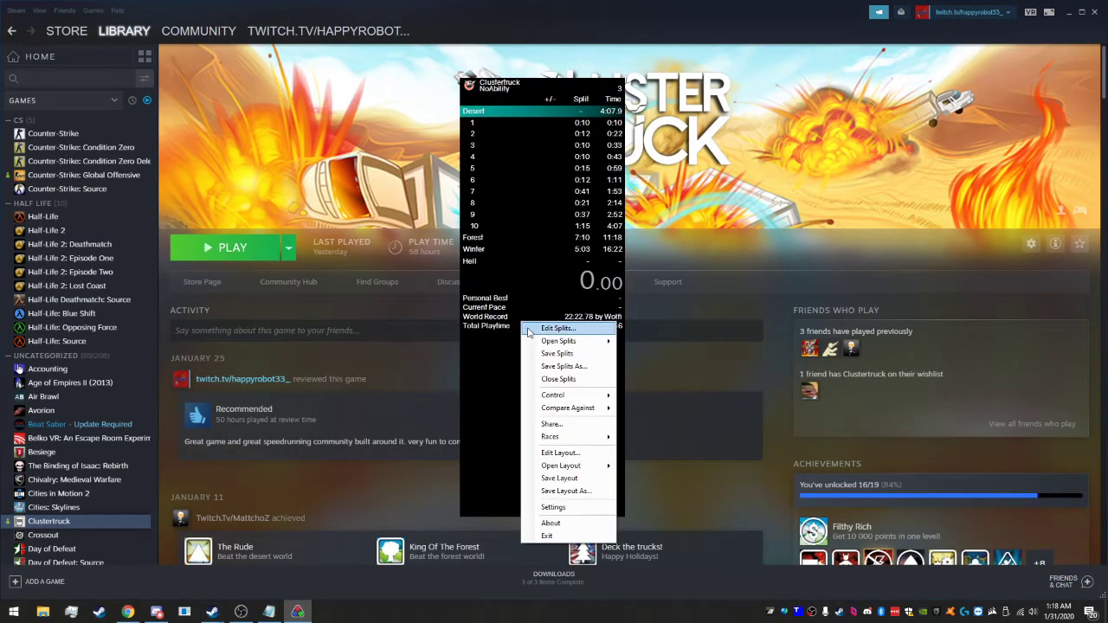
{"action": "left_click", "coordinate": [525, 329]}
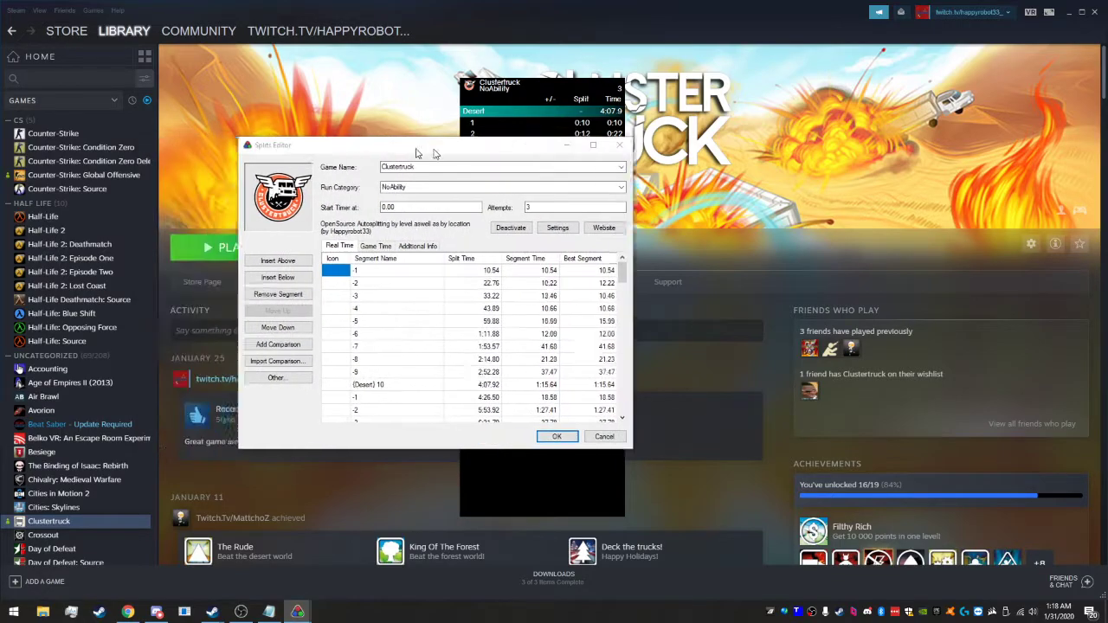
{"action": "left_click", "coordinate": [606, 245]}
{"action": "left_click_drag", "start_coordinate": [555, 161], "coordinate": [586, 147]}
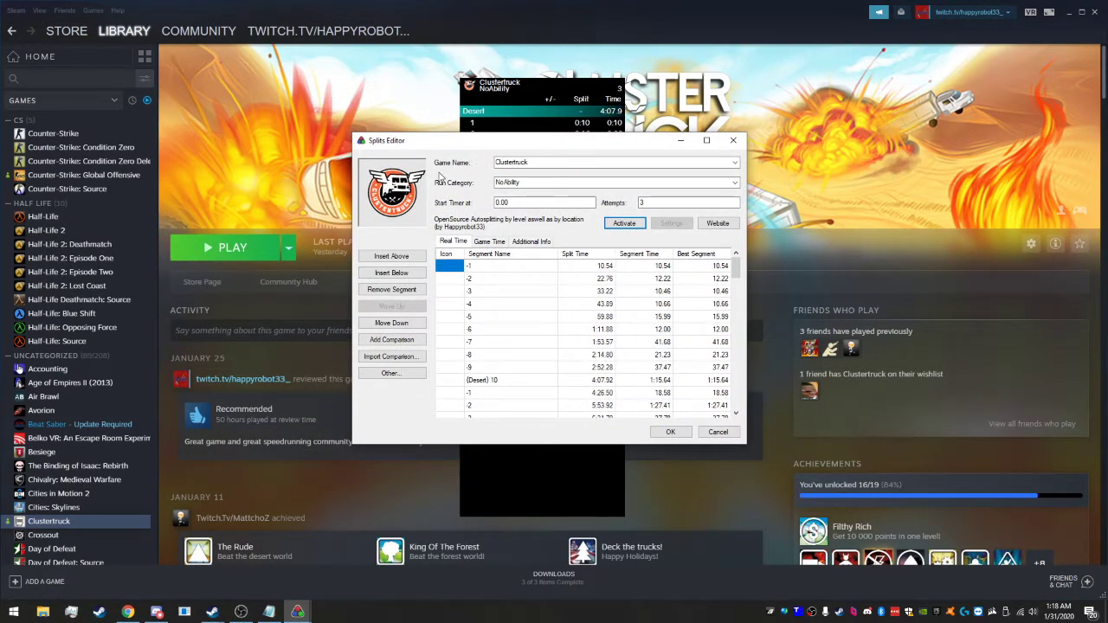
Choose NoAbility as the run category for the game Clustertruck and activate its autosplitter
{"action": "double_click", "coordinate": [535, 162]}
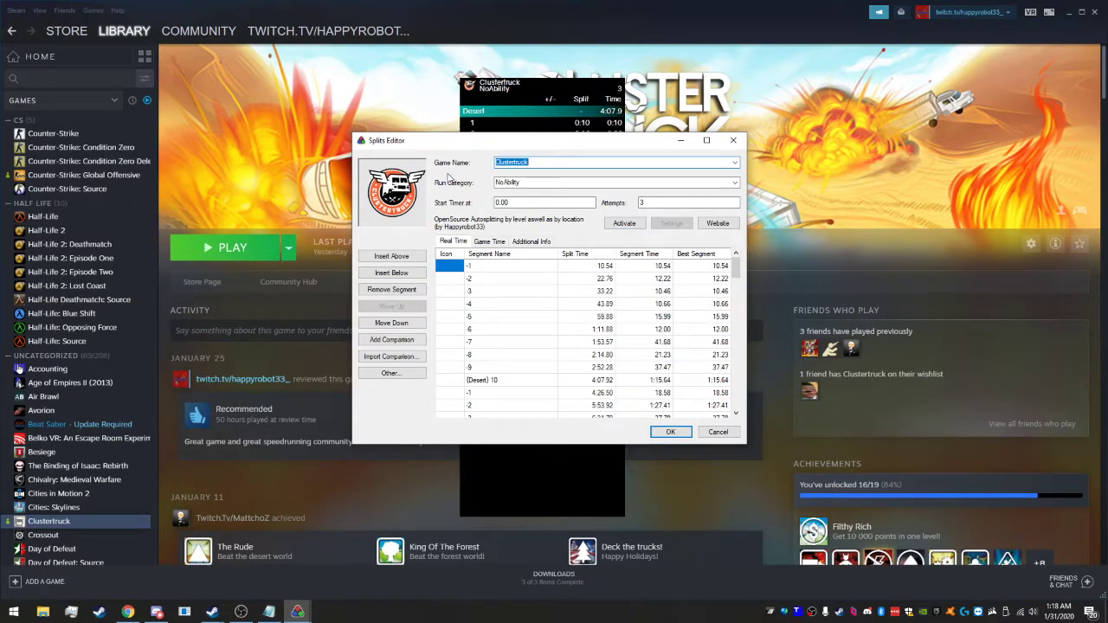
{"action": "double_click", "coordinate": [520, 183]}
{"action": "left_click", "coordinate": [734, 183]}
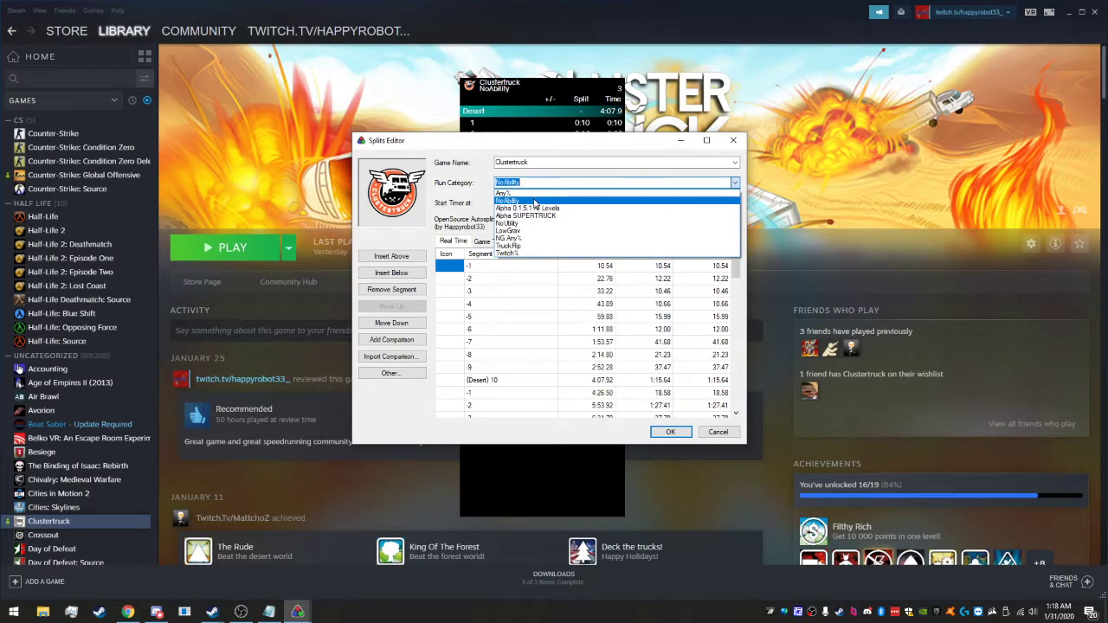
{"action": "left_click", "coordinate": [534, 201]}
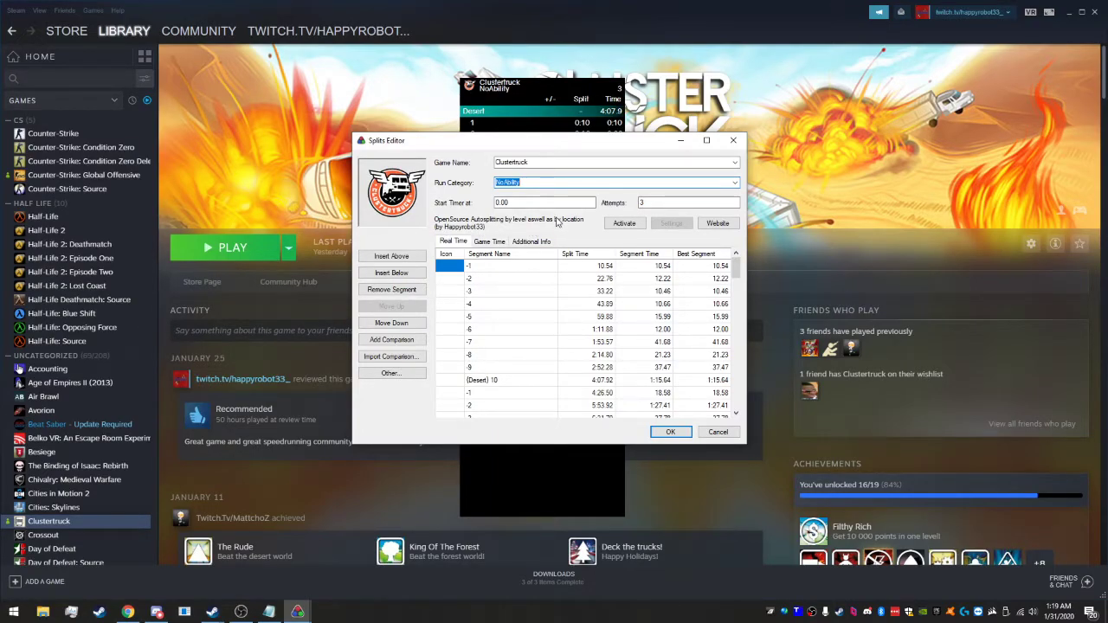
{"action": "left_click", "coordinate": [623, 223]}
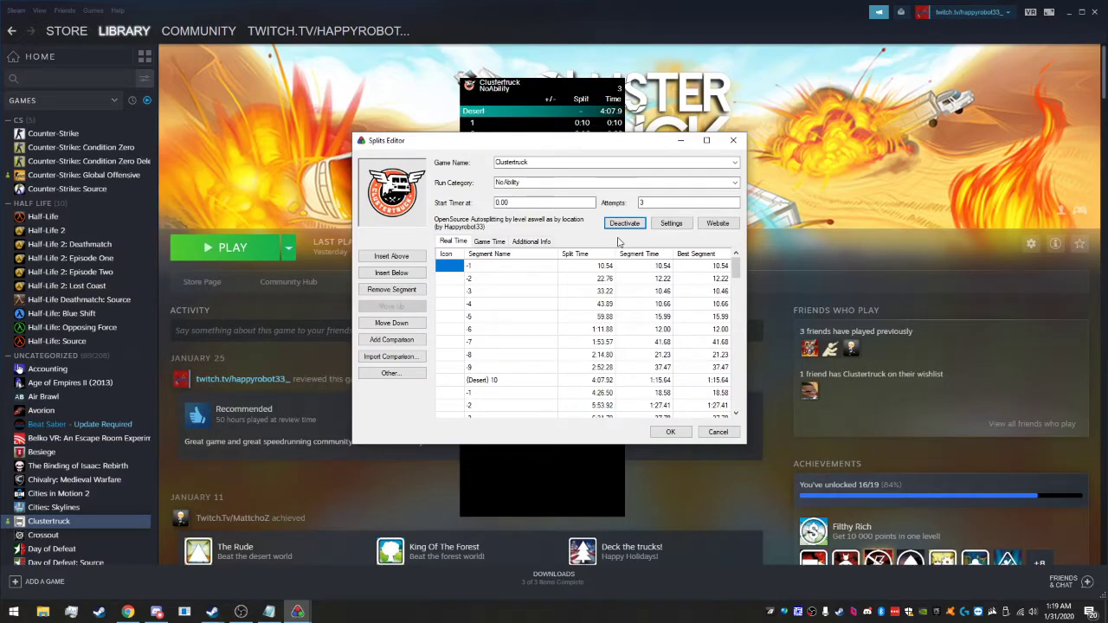
Open the autosplitter's component settings, toggle Individual Worlds on and back off, and accept the dialog
{"action": "left_click", "coordinate": [670, 223]}
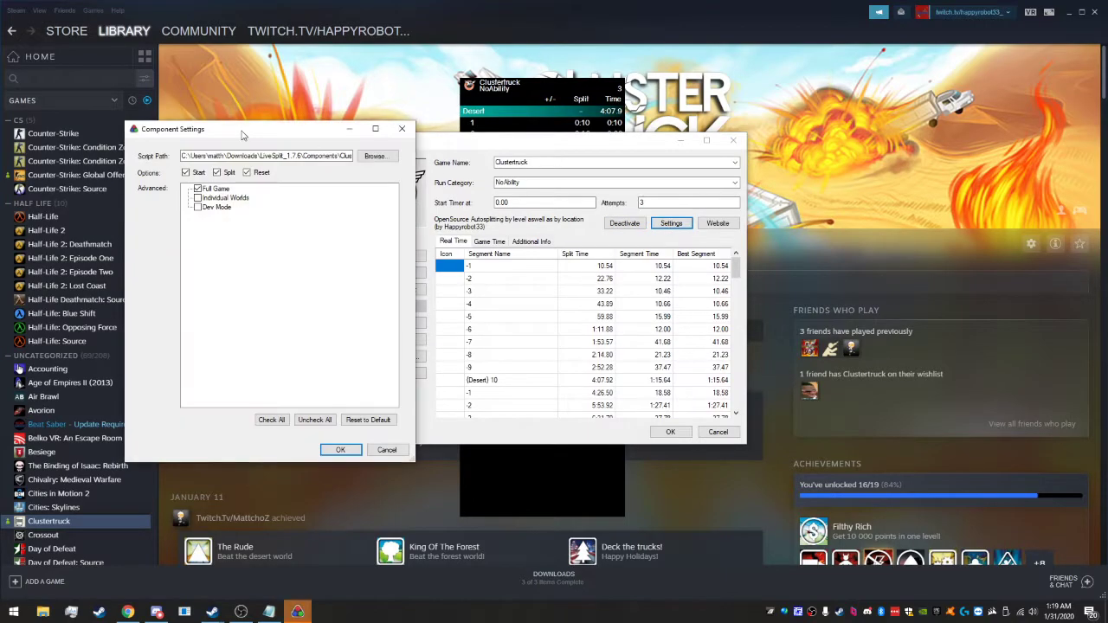
{"action": "left_click_drag", "start_coordinate": [240, 135], "coordinate": [565, 143]}
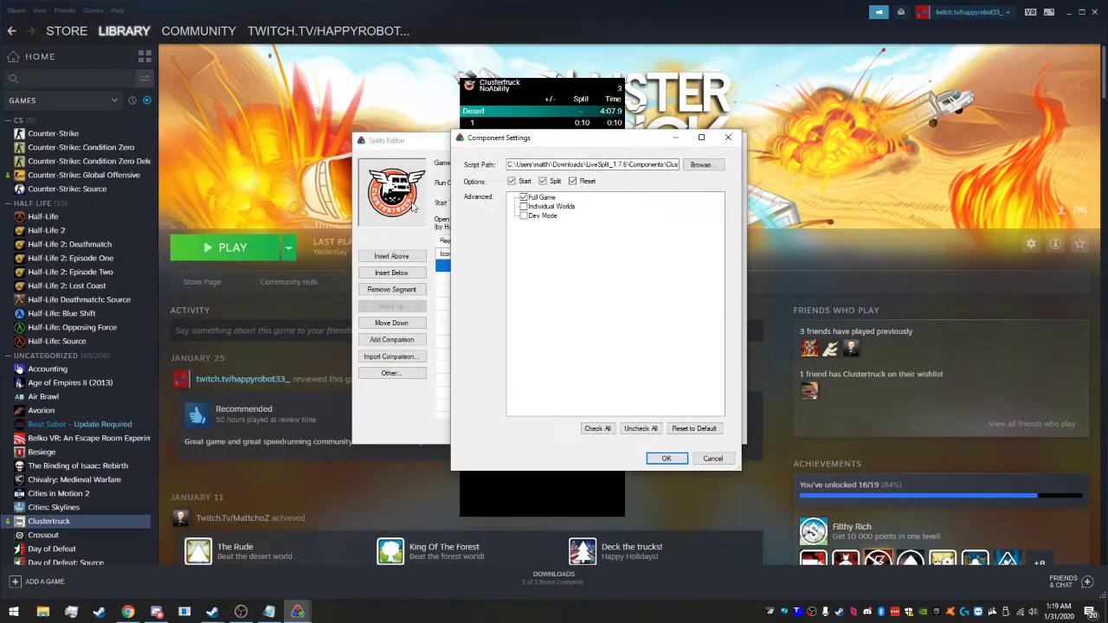
{"action": "left_click", "coordinate": [522, 206]}
{"action": "left_click", "coordinate": [523, 206]}
{"action": "left_click", "coordinate": [666, 459]}
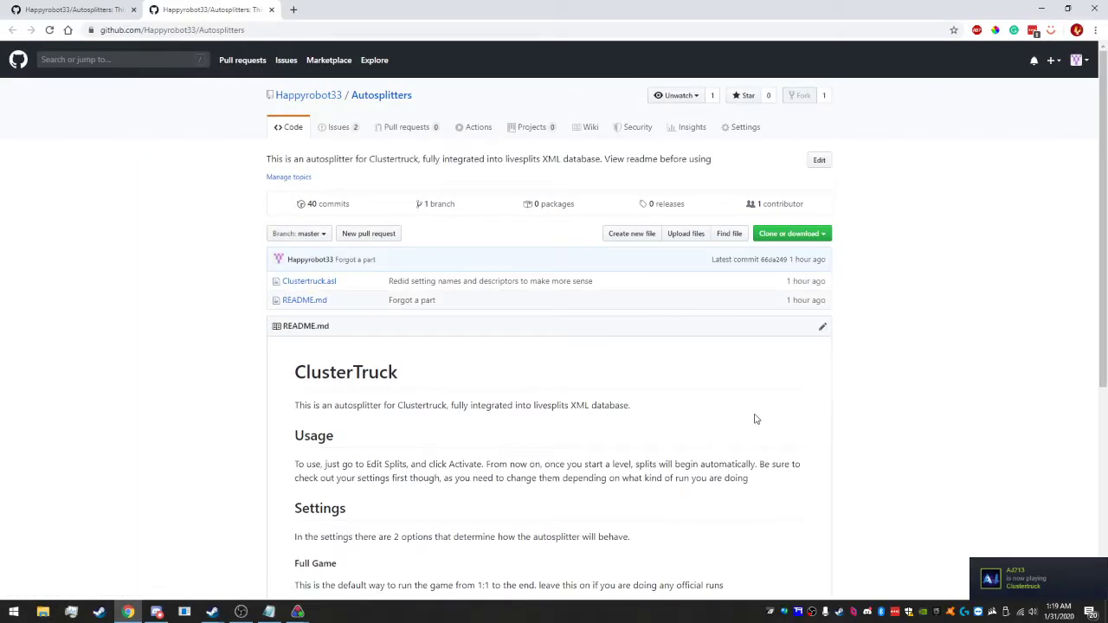
Examine the ClusterTruck README in the Autosplitters repository on GitHub and visit the repository's issues page
{"action": "scroll", "coordinate": [751, 411], "scroll_direction": "down", "scroll_amount": 5}
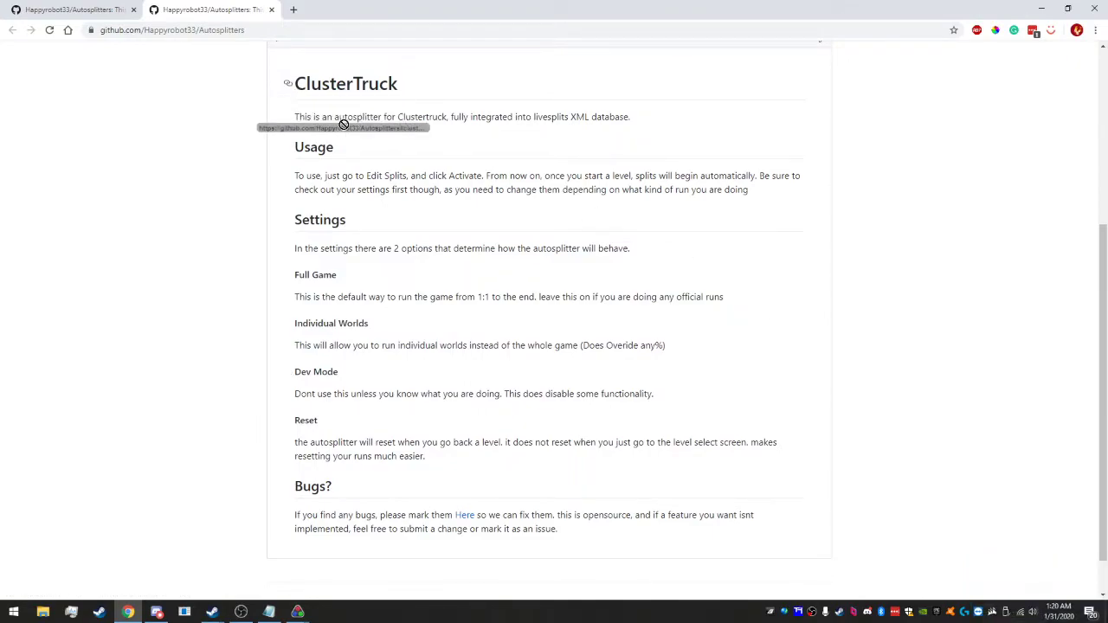
{"action": "left_click_drag", "start_coordinate": [353, 83], "coordinate": [523, 486]}
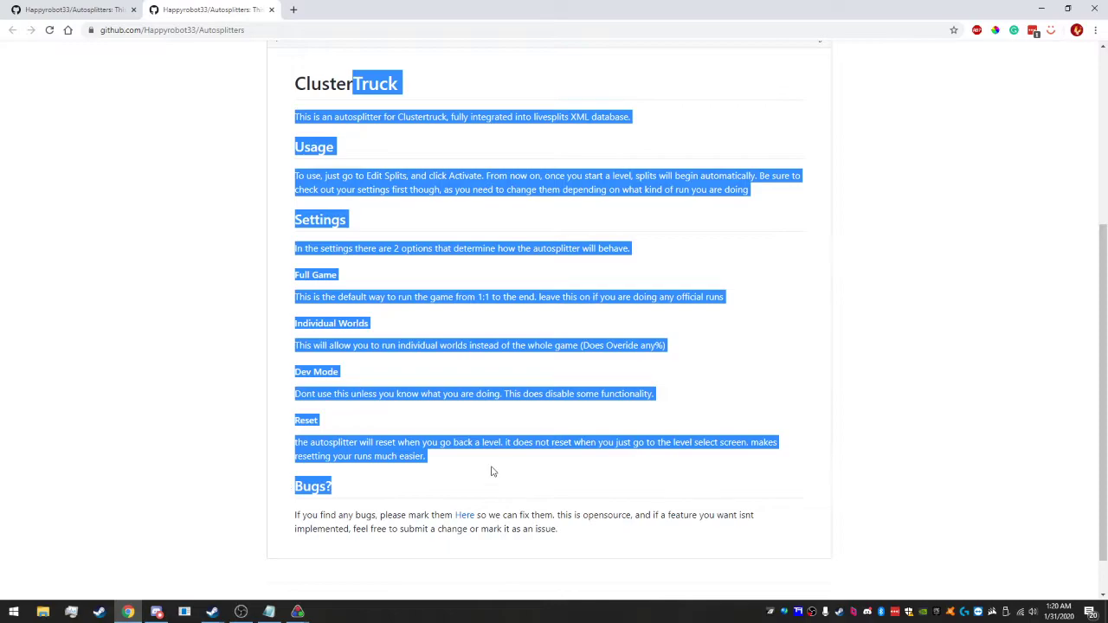
{"action": "left_click", "coordinate": [491, 472]}
{"action": "scroll", "coordinate": [386, 242], "scroll_direction": "up", "scroll_amount": 4}
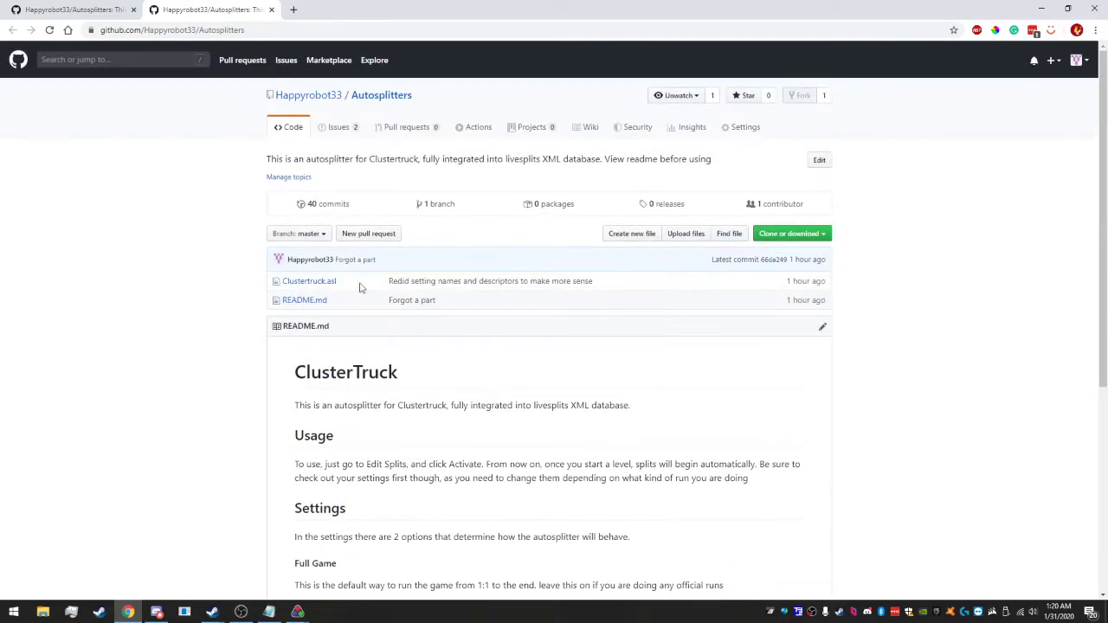
{"action": "left_click", "coordinate": [338, 128]}
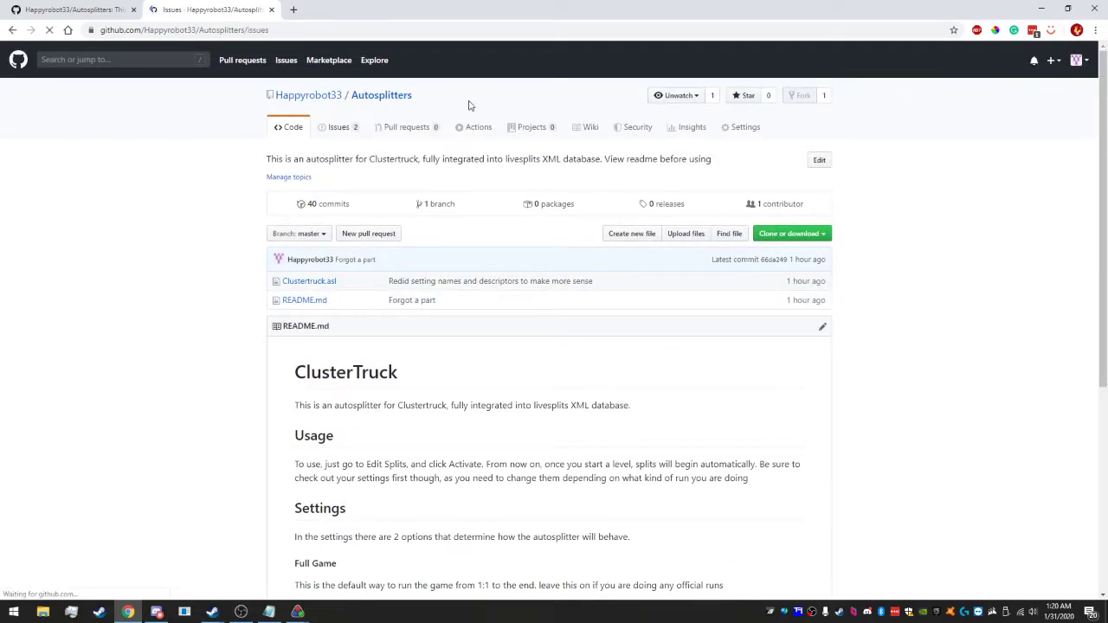
{"action": "left_click", "coordinate": [291, 128]}
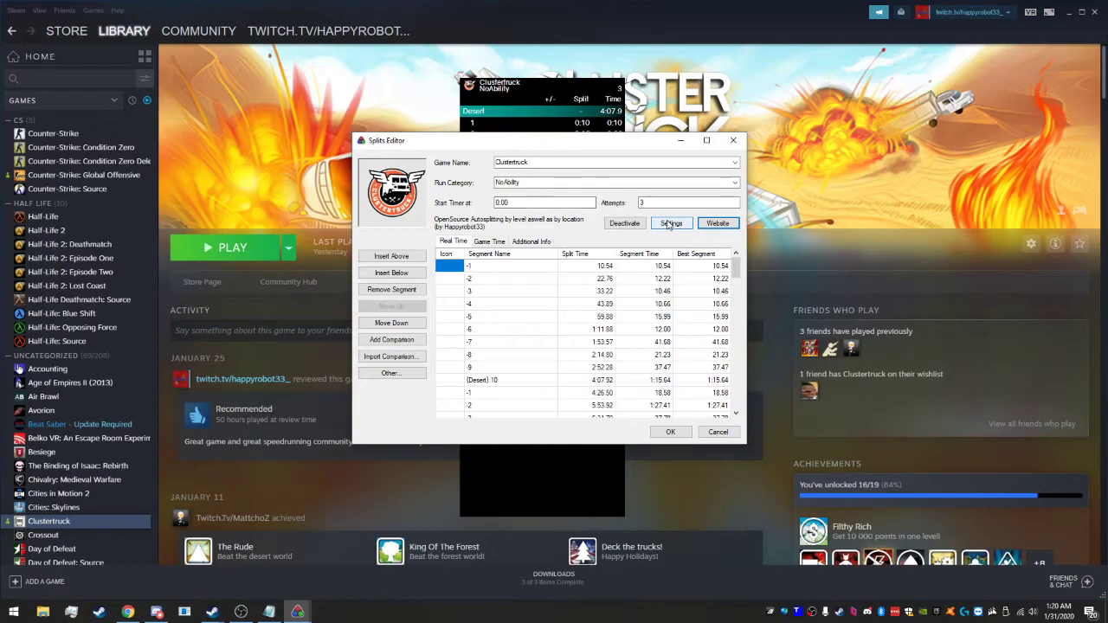
Review the autosplitter's Full Game, Individual Worlds and Dev Mode options, then accept the component settings and the splits editor
{"action": "left_click", "coordinate": [663, 224]}
{"action": "left_click_drag", "start_coordinate": [253, 147], "coordinate": [677, 170]}
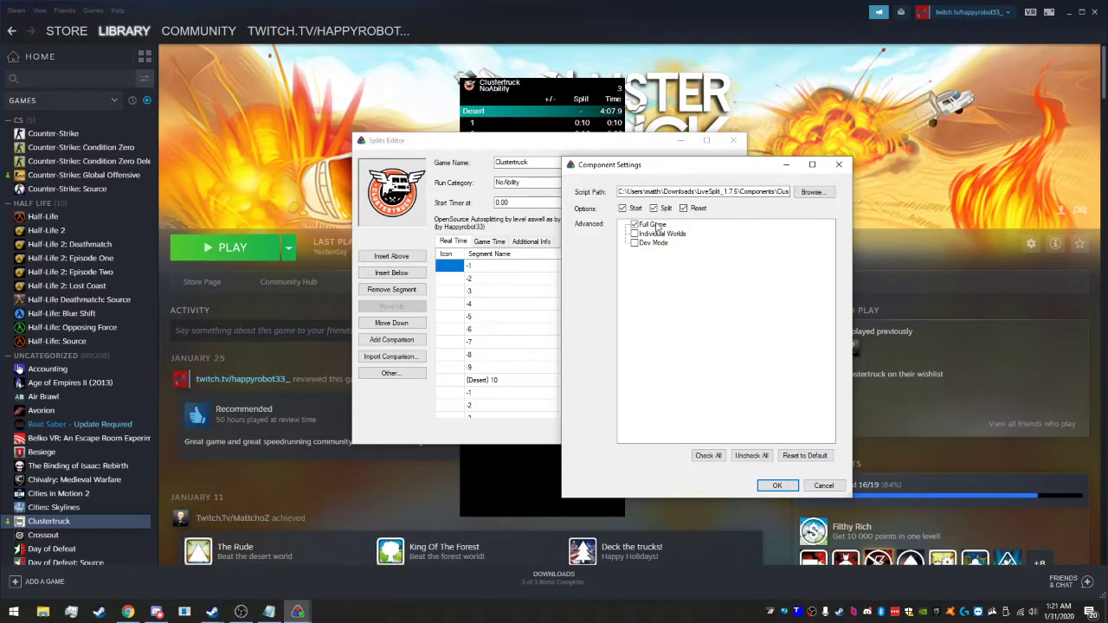
{"action": "left_click", "coordinate": [655, 225]}
{"action": "mouse_move", "coordinate": [655, 239]}
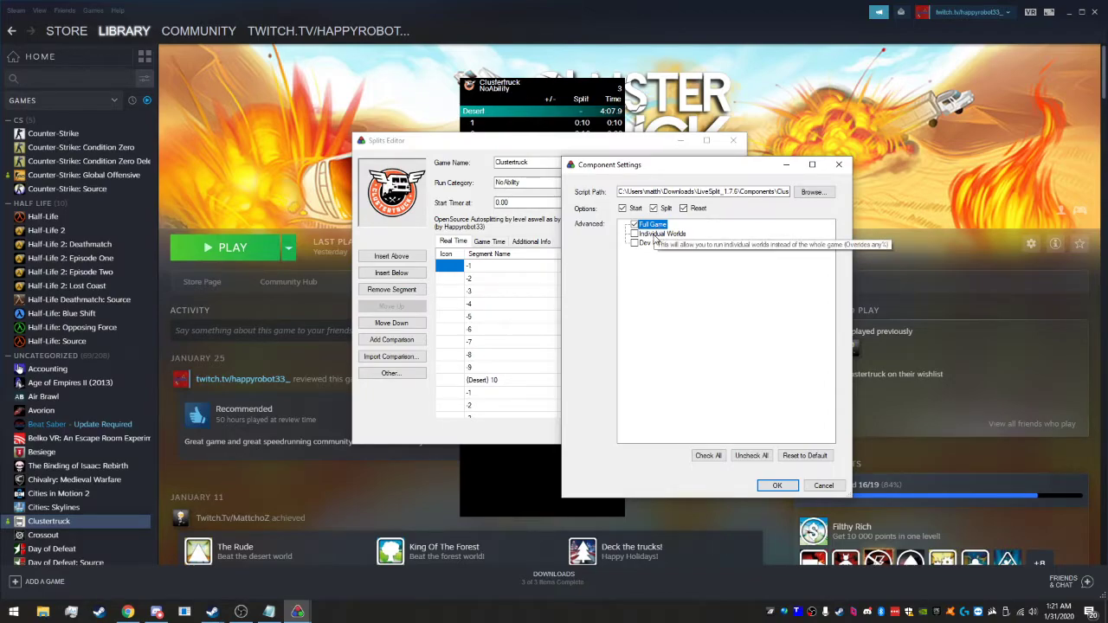
{"action": "left_click", "coordinate": [655, 236]}
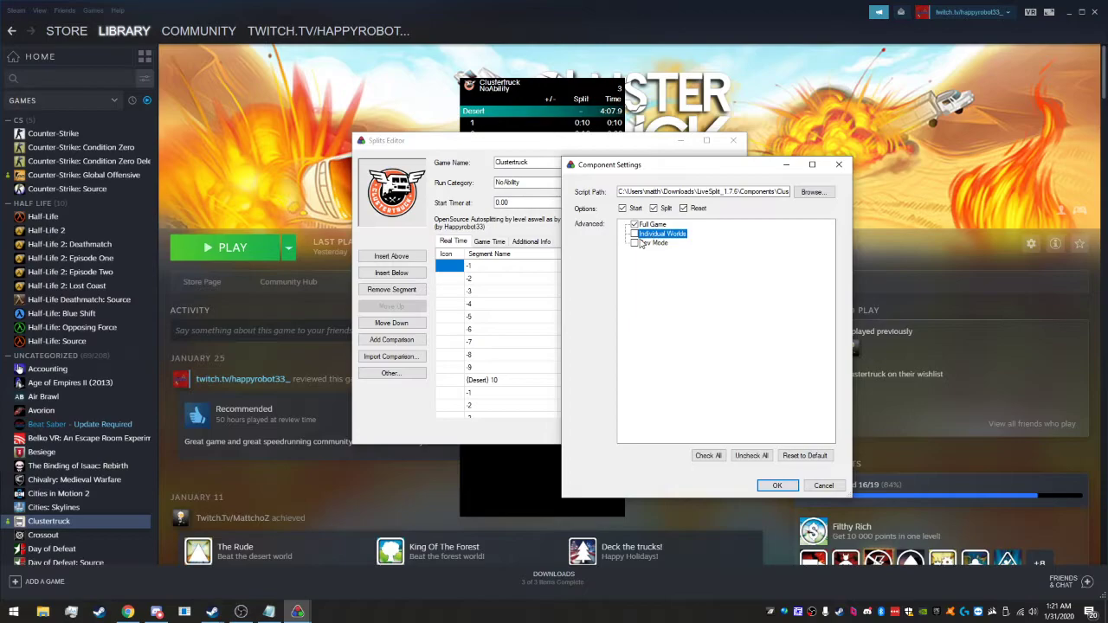
{"action": "left_click", "coordinate": [643, 245]}
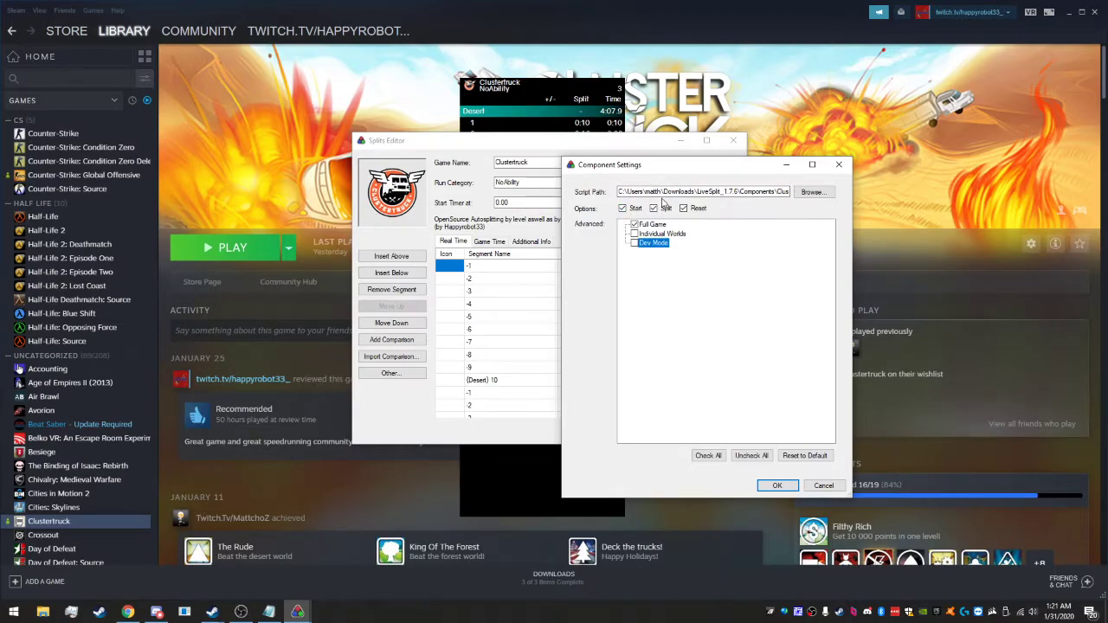
{"action": "left_click", "coordinate": [776, 486]}
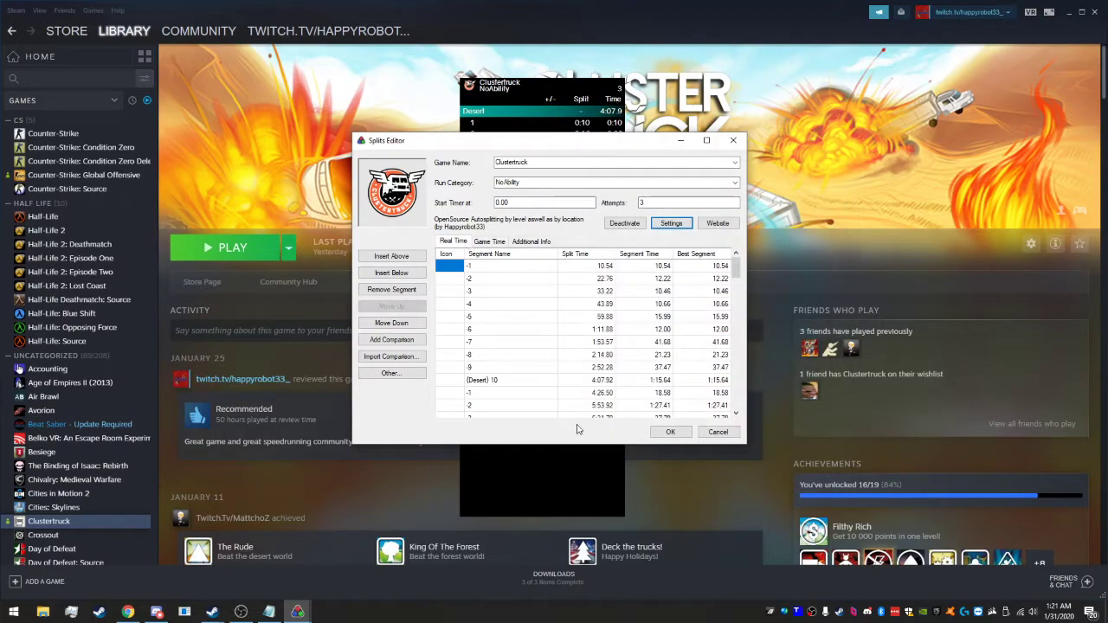
{"action": "left_click", "coordinate": [668, 432]}
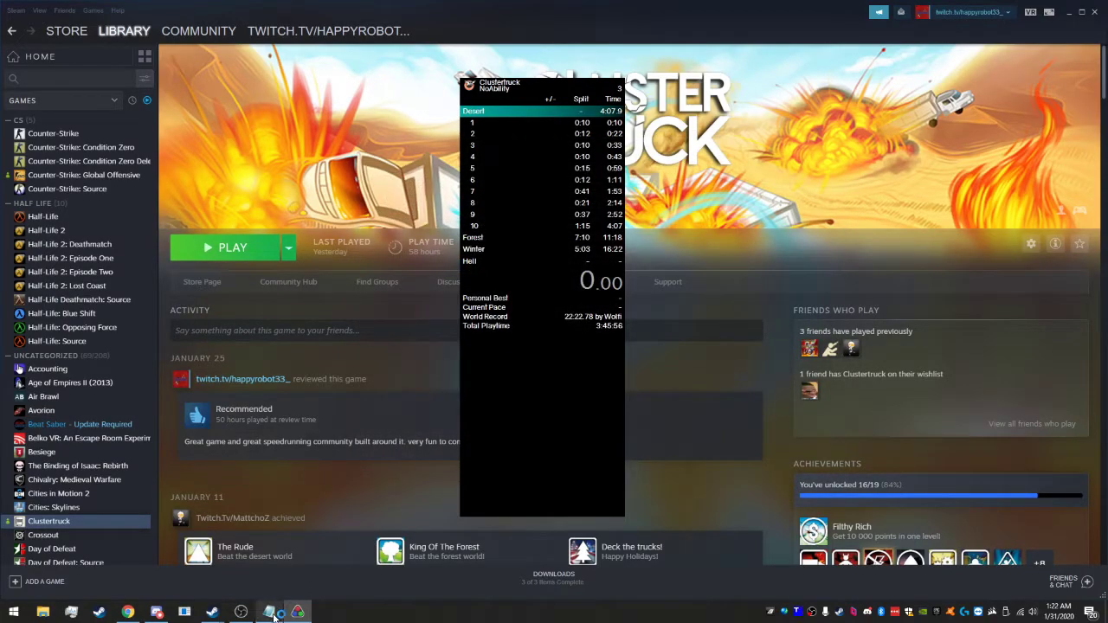